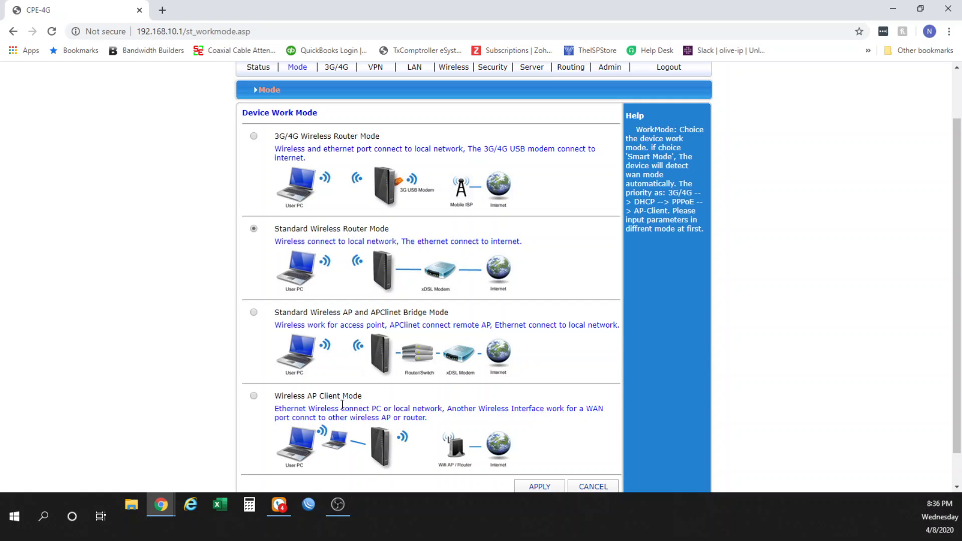
Review the 3G/4G setup, browsing the 3G/4G ISP list as far as the USA carriers, and look at the AT CMD page.
scroll(362, 434, up, 1)
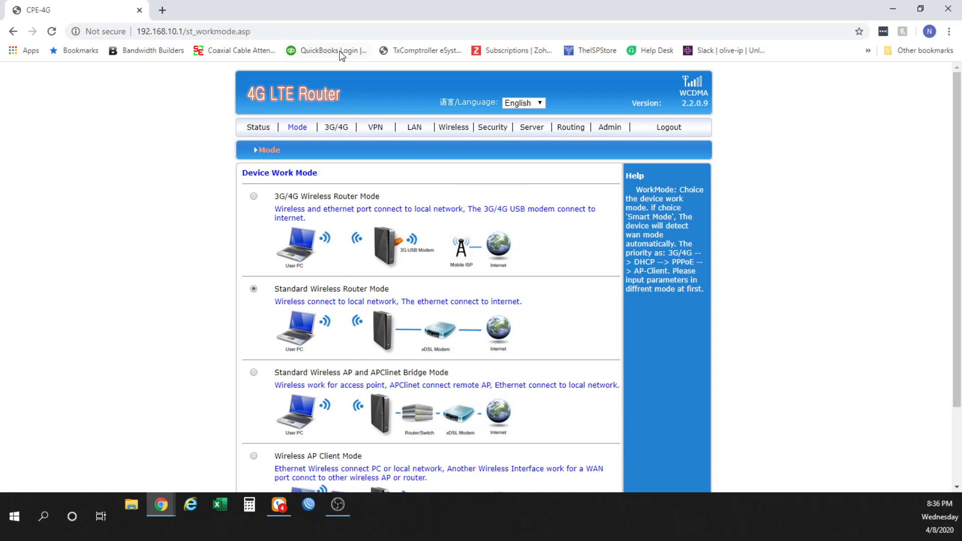
click(339, 131)
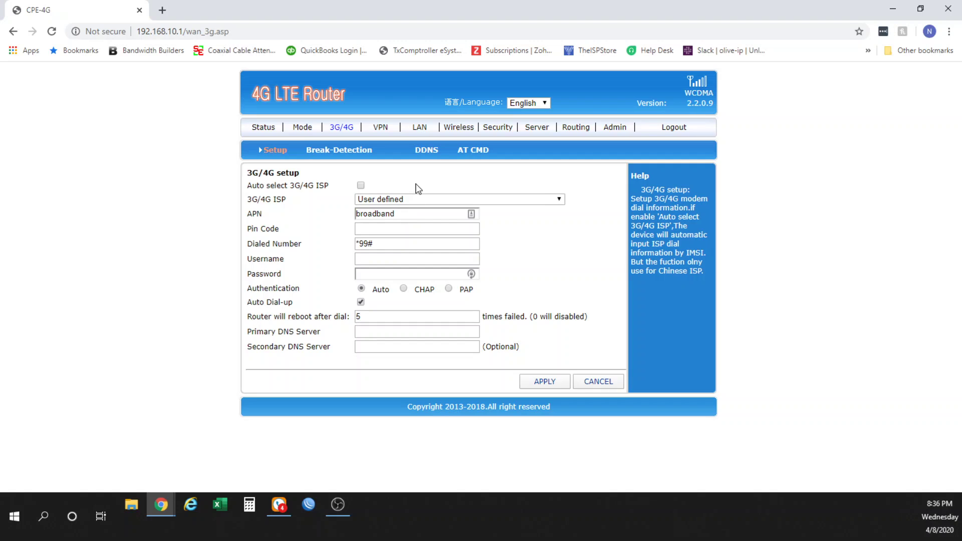
click(406, 199)
scroll(507, 340, down, 10)
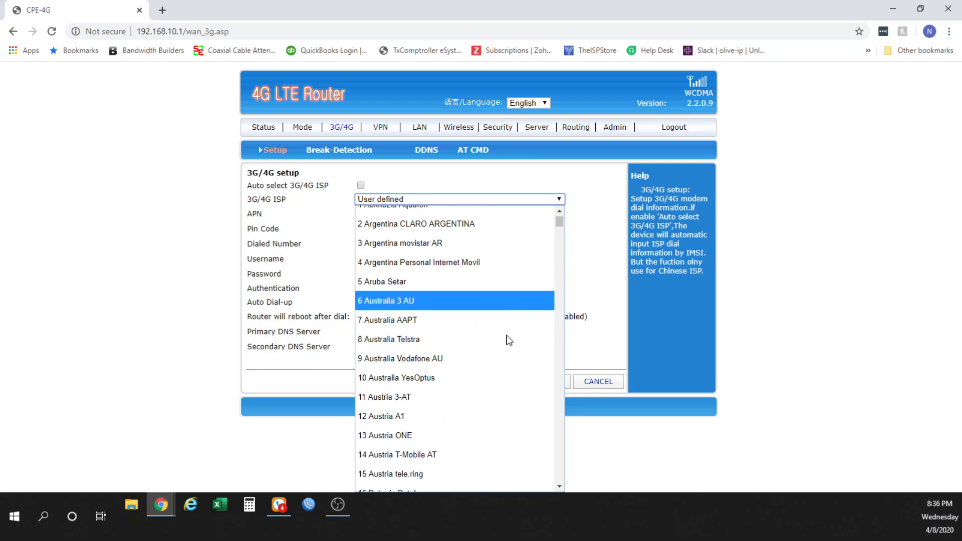
scroll(506, 339, down, 15)
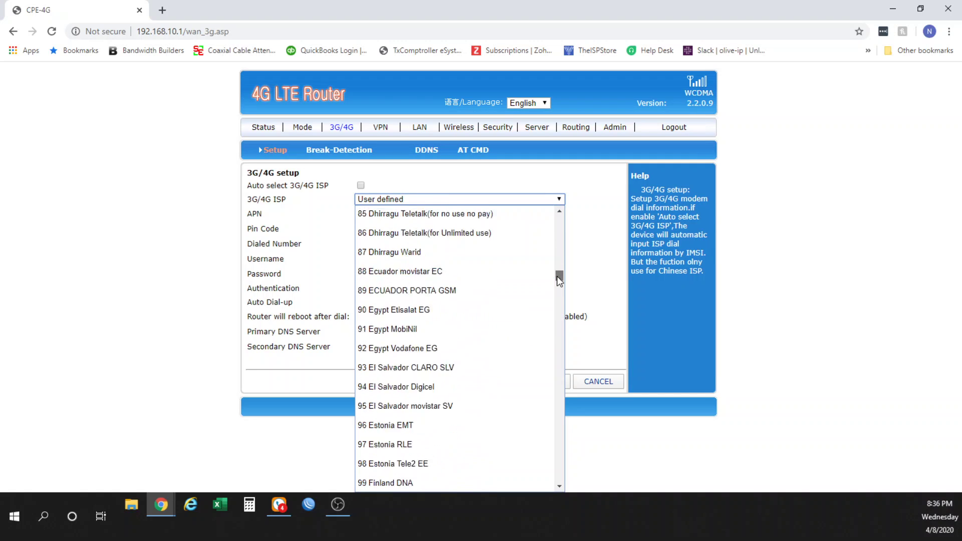
drag(559, 275, 554, 194)
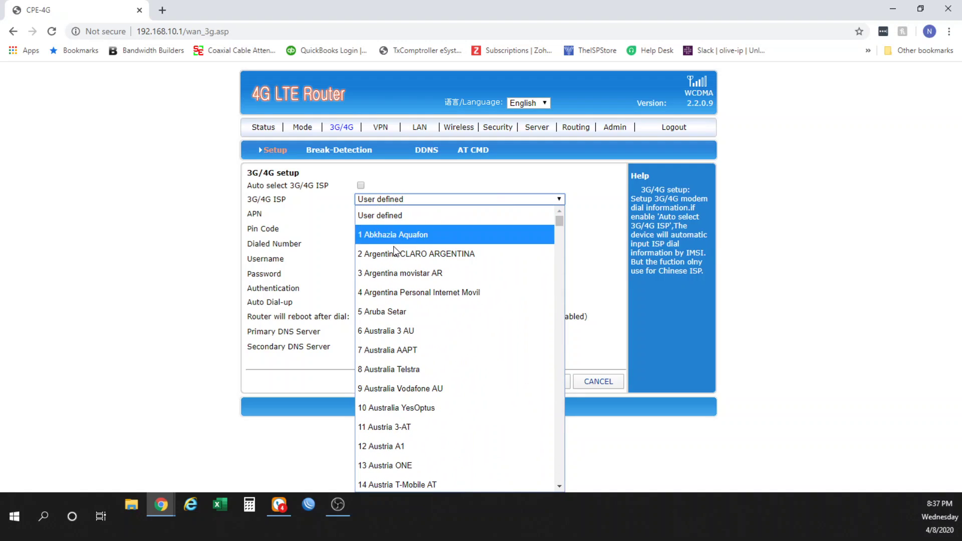
scroll(441, 377, down, 2)
scroll(441, 377, down, 18)
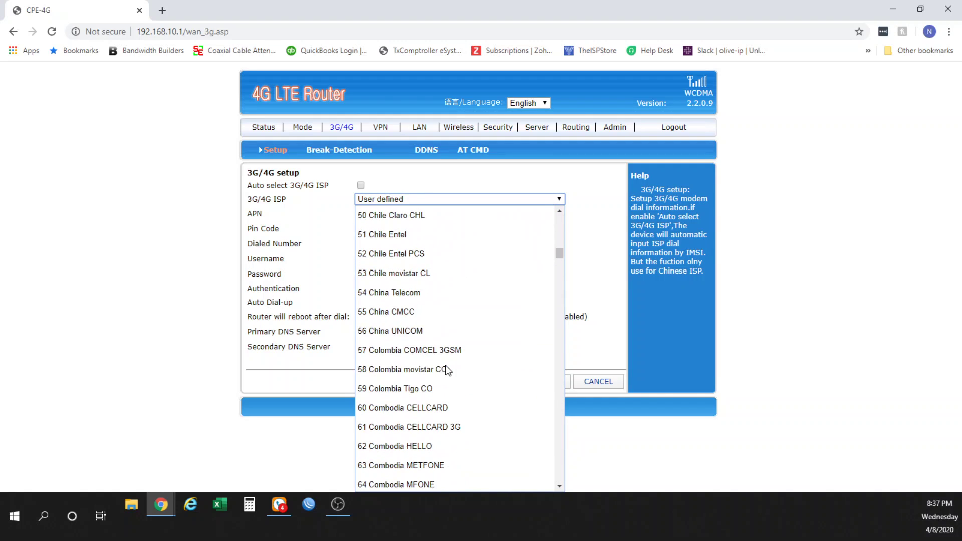
drag(556, 252, 548, 457)
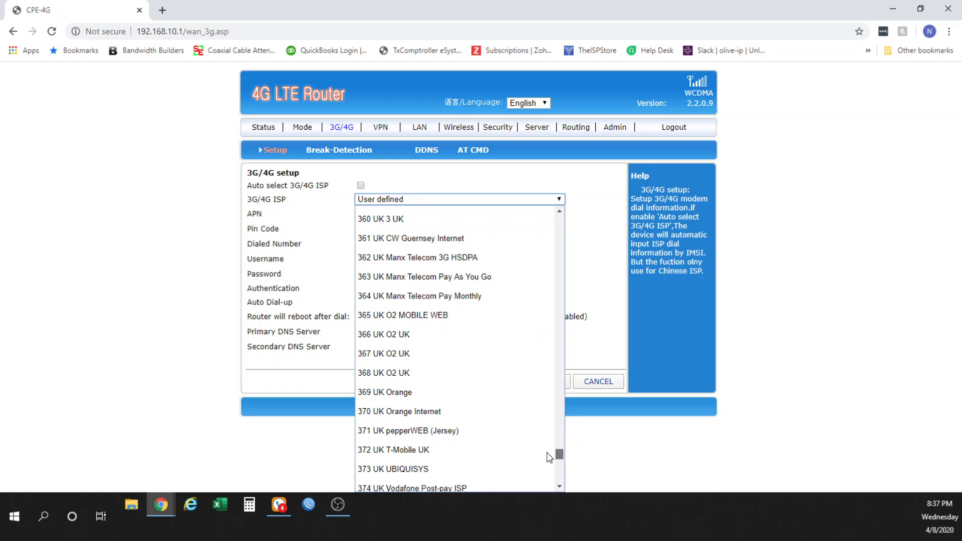
scroll(522, 427, up, 2)
scroll(504, 415, down, 12)
scroll(506, 418, up, 8)
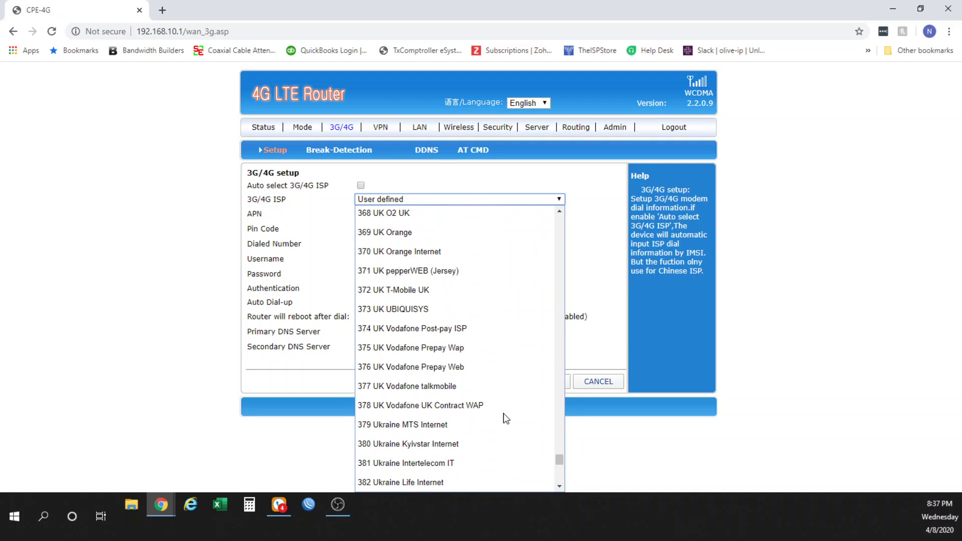
scroll(505, 416, down, 5)
scroll(461, 414, down, 2)
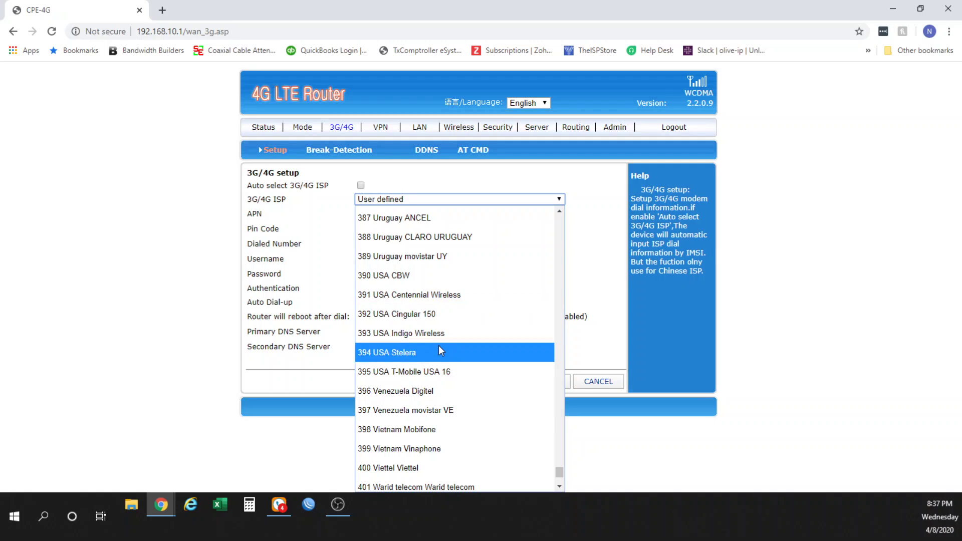
click(440, 379)
click(388, 172)
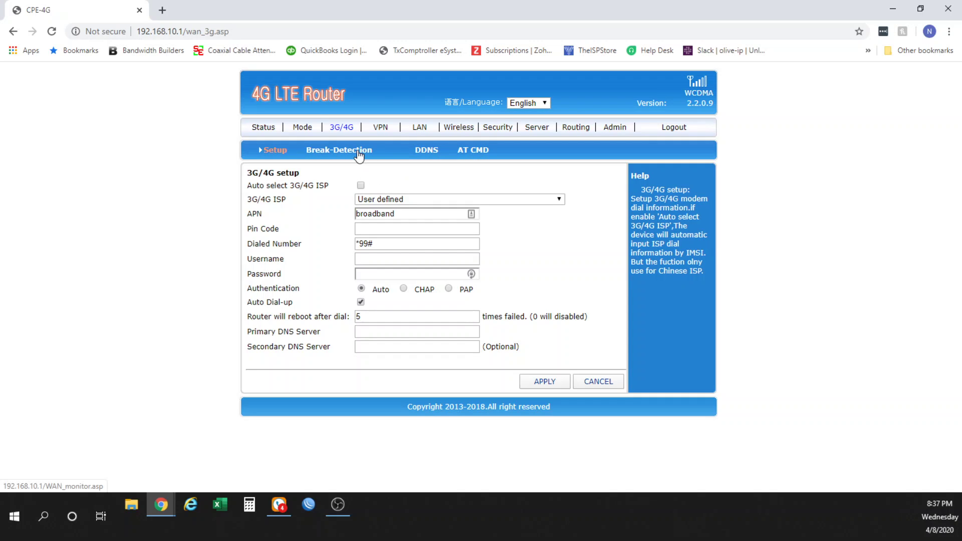
click(469, 158)
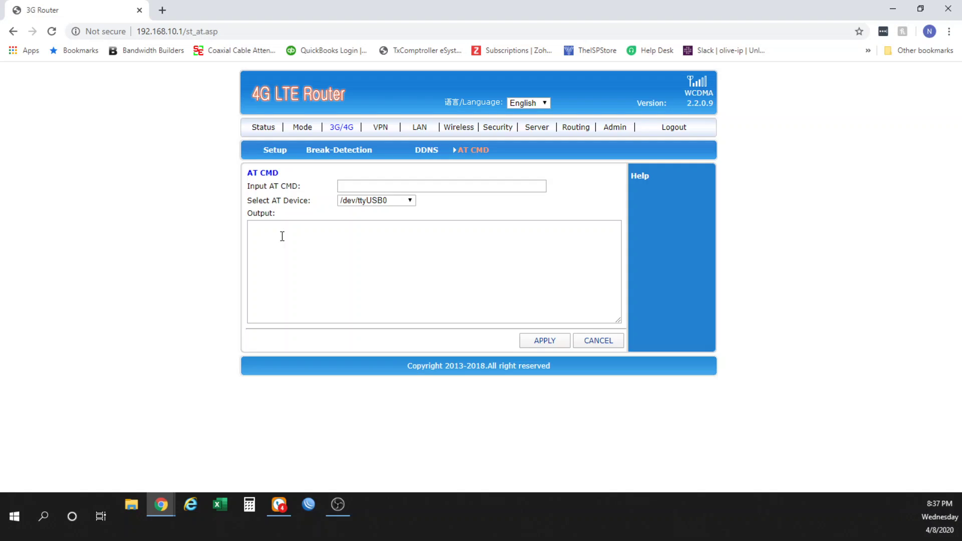
Review the PPTP and L2TP settings of the VPN section and the LAN and DHCP server setup.
click(381, 127)
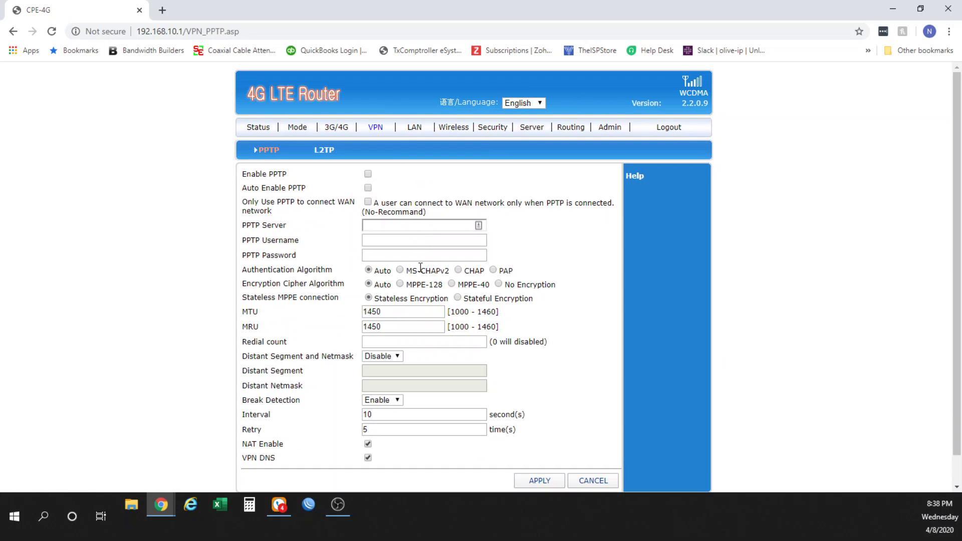
scroll(421, 273, down, 1)
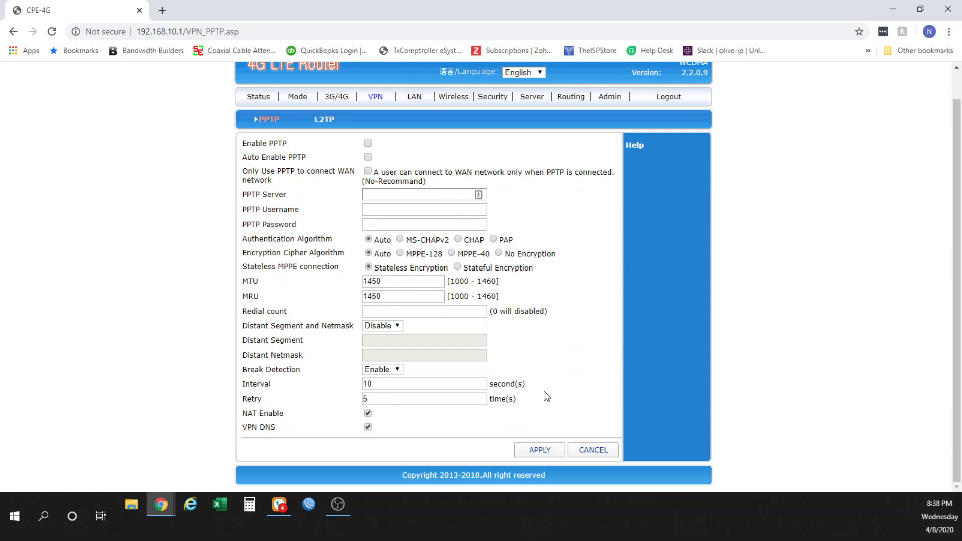
scroll(541, 386, up, 1)
scroll(539, 383, down, 1)
click(321, 120)
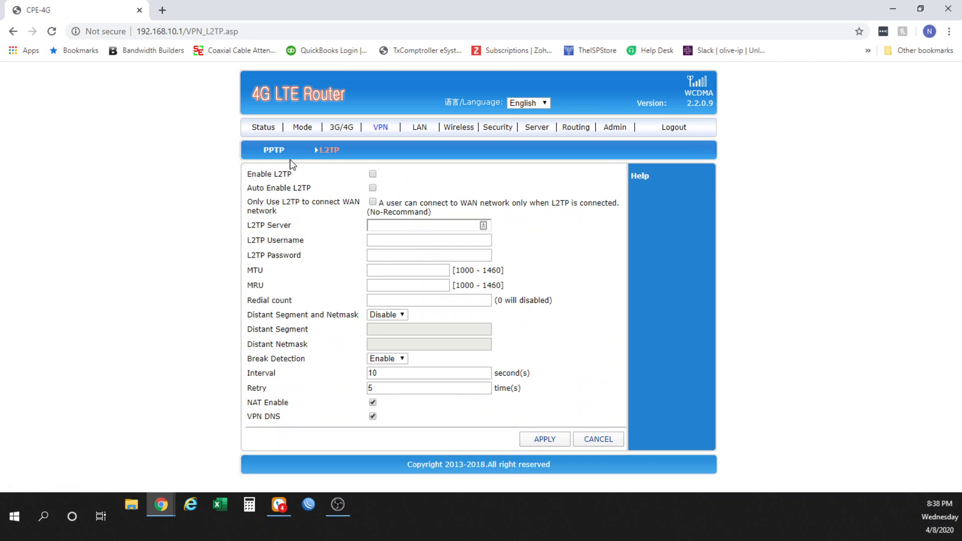
click(271, 151)
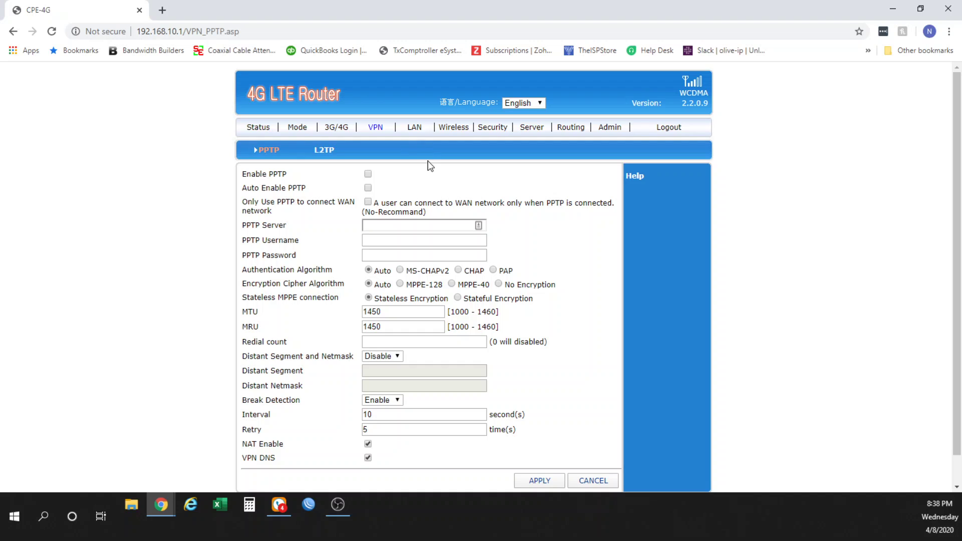
click(415, 127)
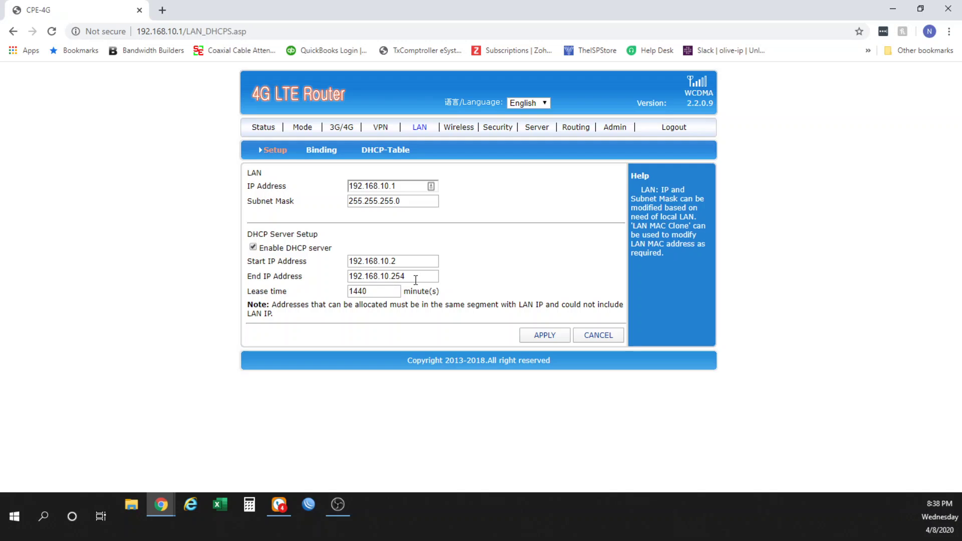
Examine the basic wireless settings and highlight the network's SSID.
click(457, 131)
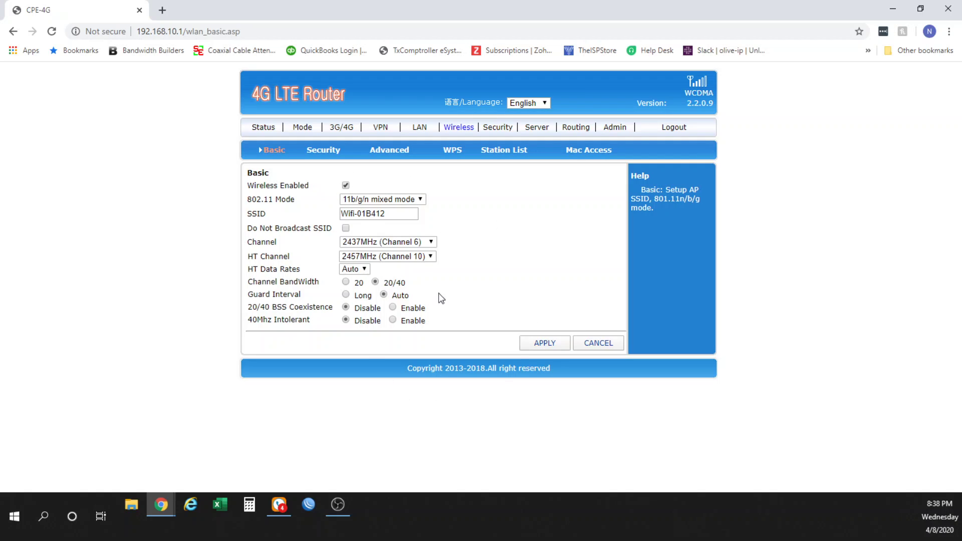
drag(389, 215, 315, 216)
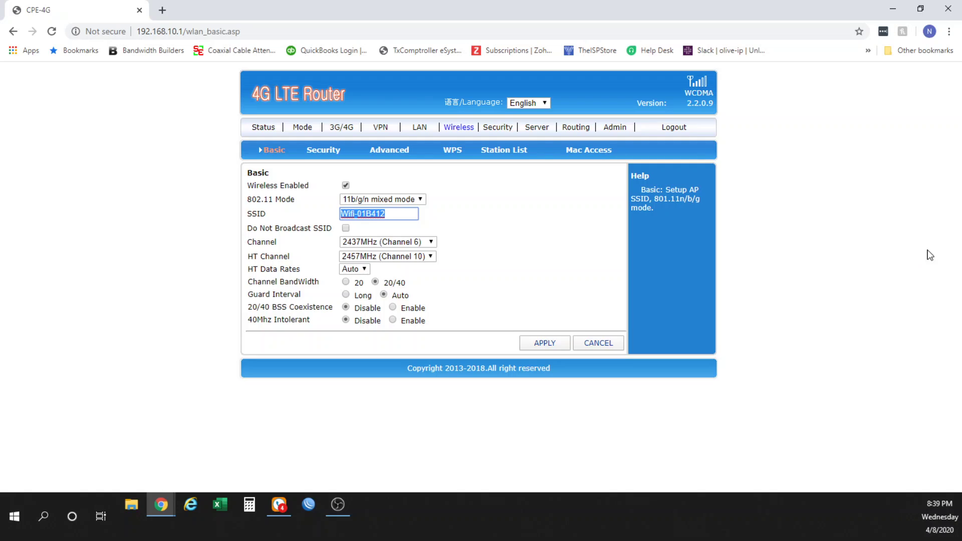
click(400, 214)
drag(400, 213, 328, 215)
click(410, 215)
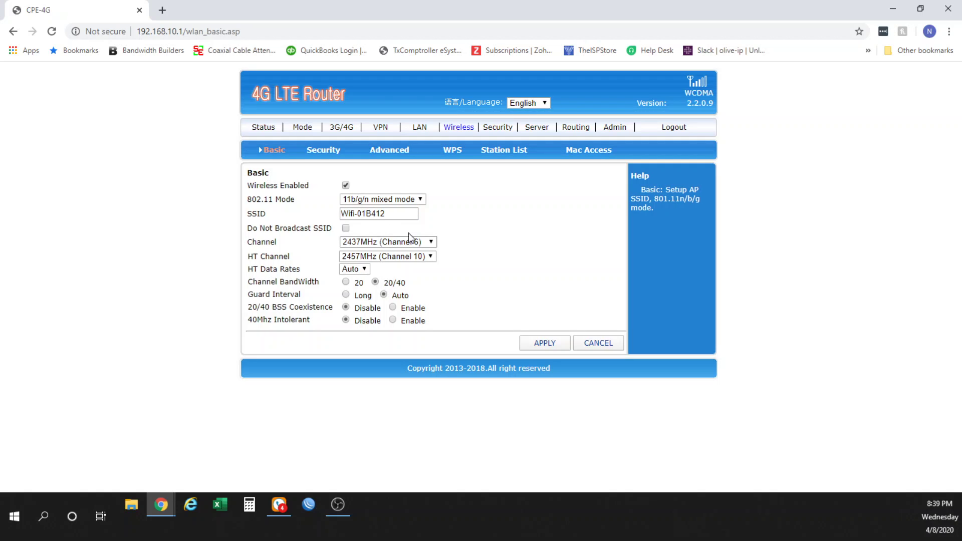
drag(406, 214, 309, 214)
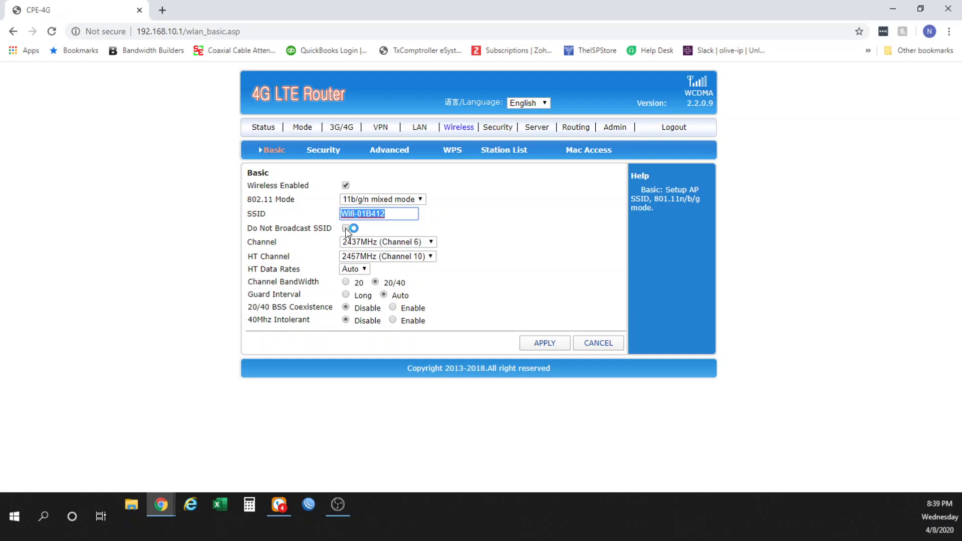
click(395, 212)
drag(398, 213, 324, 216)
Choose WPA-PSK/WPA2-PSK as the wireless security mode and highlight the WPA-PSK key without applying the change.
click(328, 152)
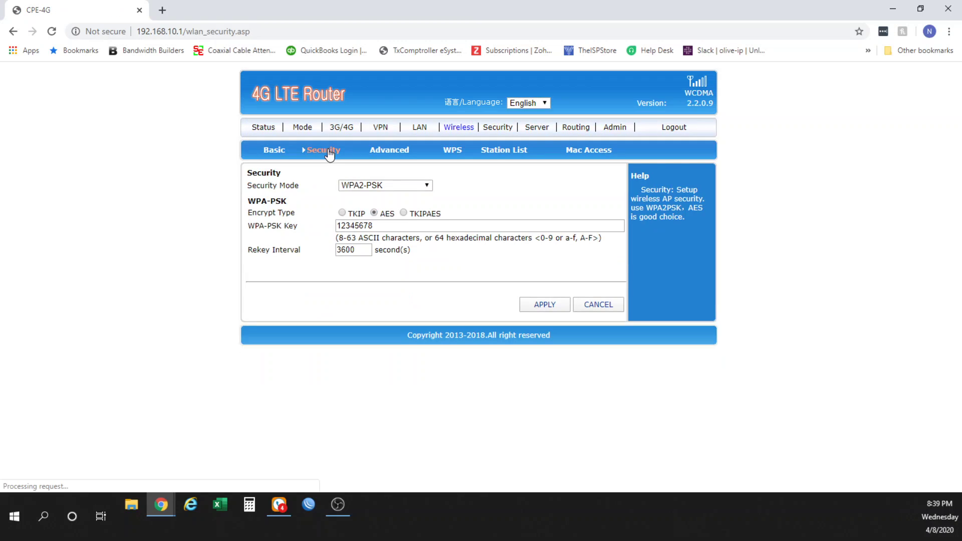
click(382, 190)
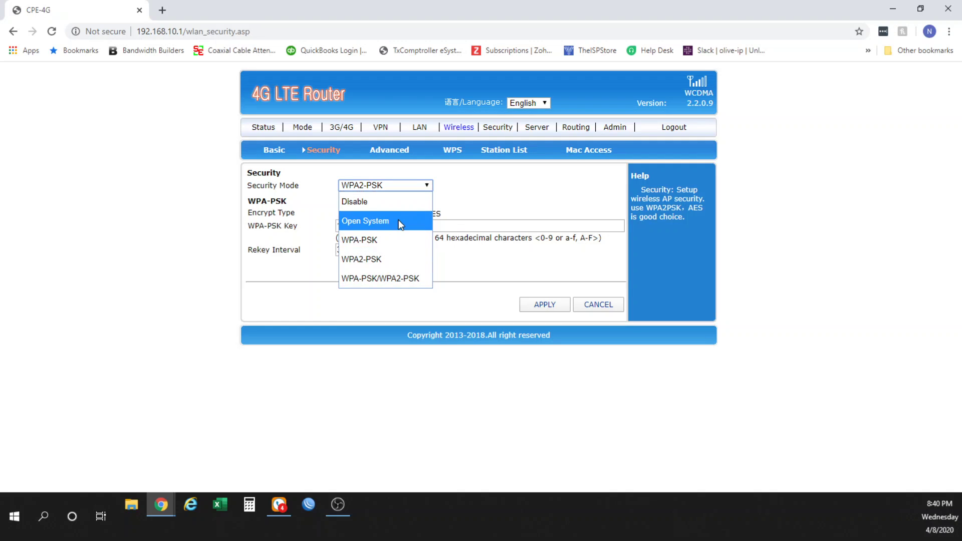
click(385, 280)
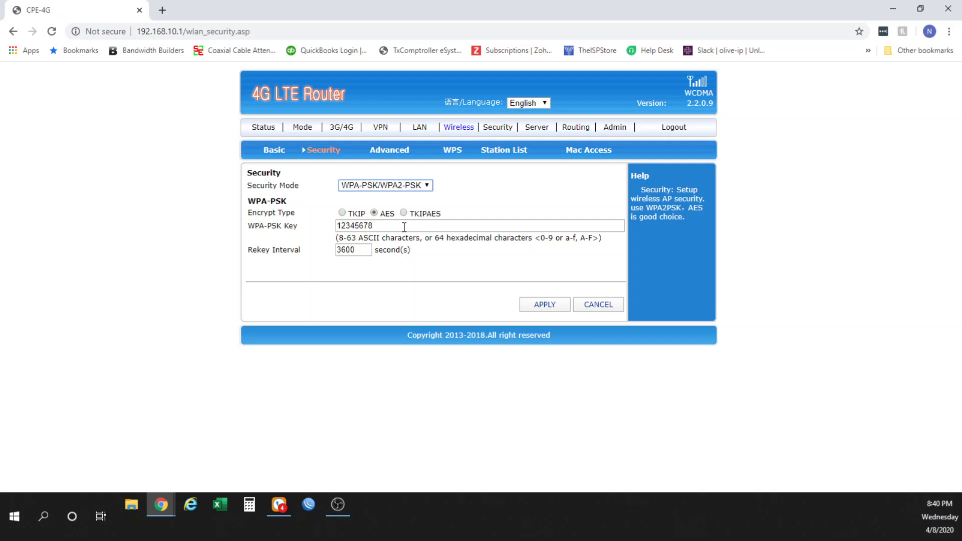
drag(404, 227, 336, 227)
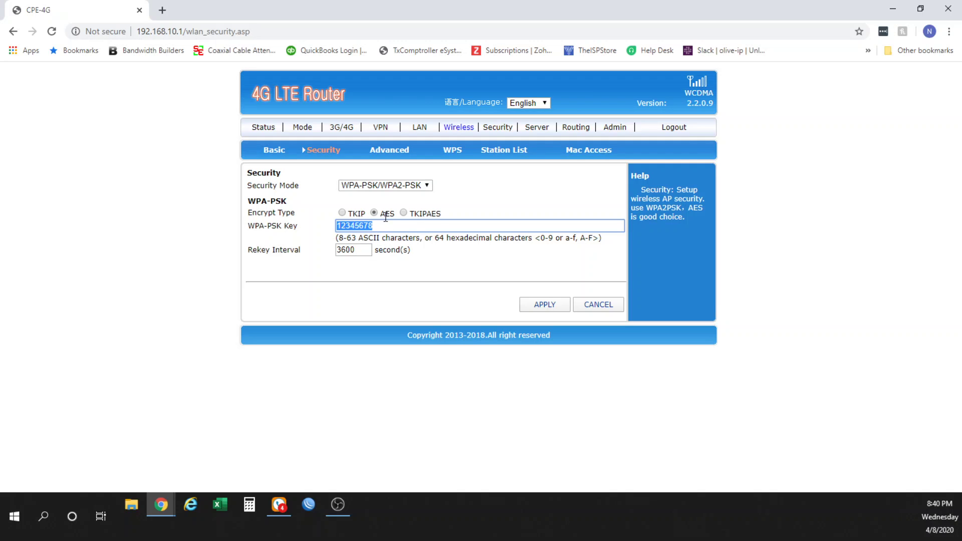
drag(383, 226, 341, 230)
drag(381, 225, 290, 223)
View the advanced wireless settings, and change and apply the WPS option of Wi-Fi Protected Setup.
click(386, 151)
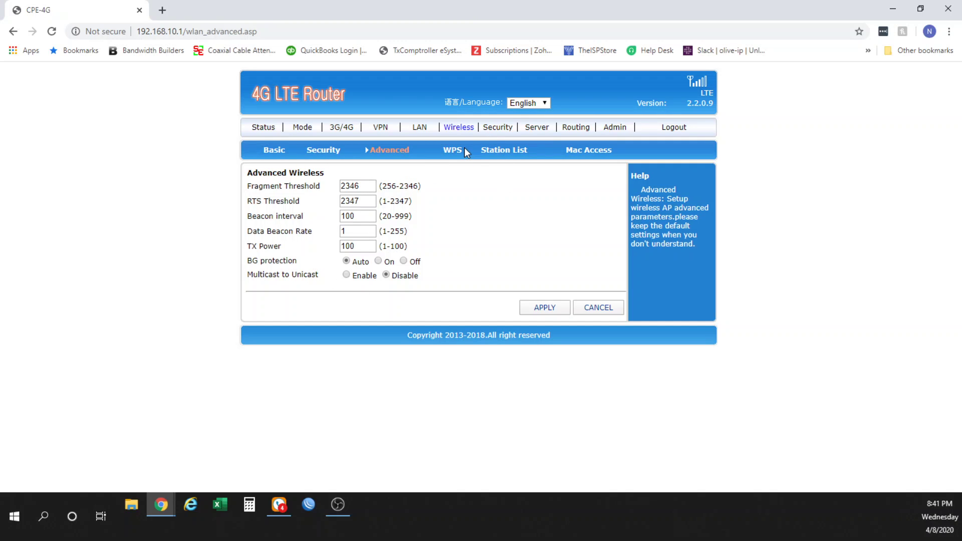
click(446, 152)
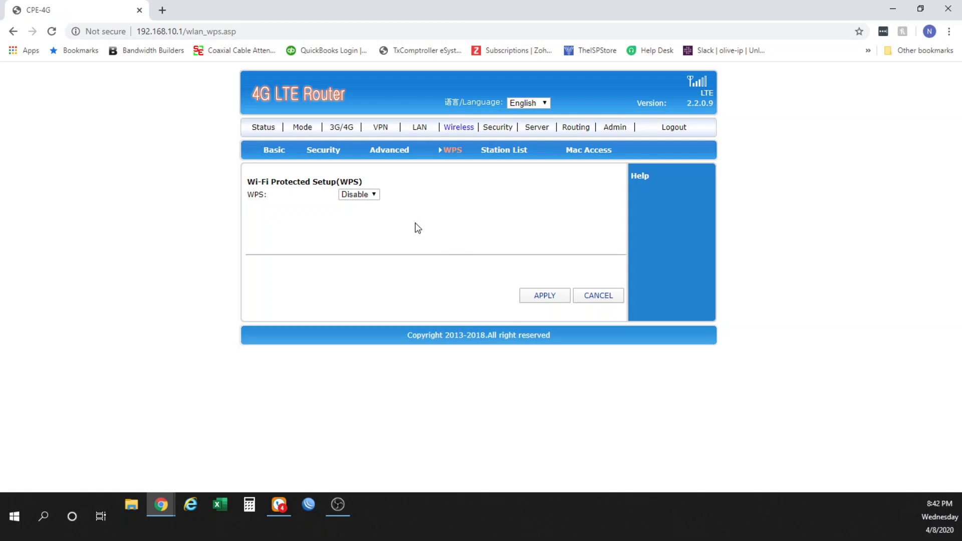
click(373, 197)
click(360, 228)
click(539, 294)
Examine the wireless station list and highlight its table of connected clients.
click(501, 152)
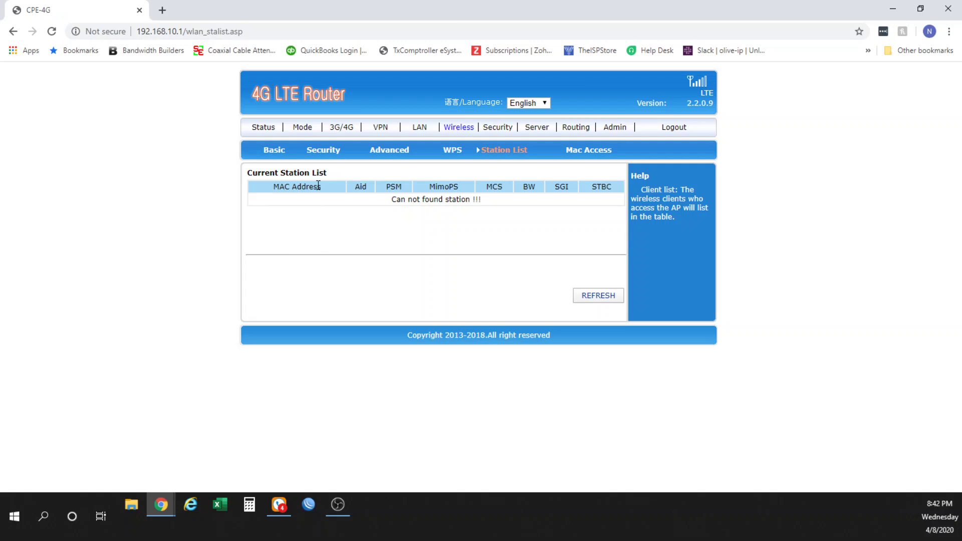
drag(267, 187, 484, 207)
click(471, 232)
Review the firewall, access restrictions and port triggering pages of the router's security section.
click(497, 127)
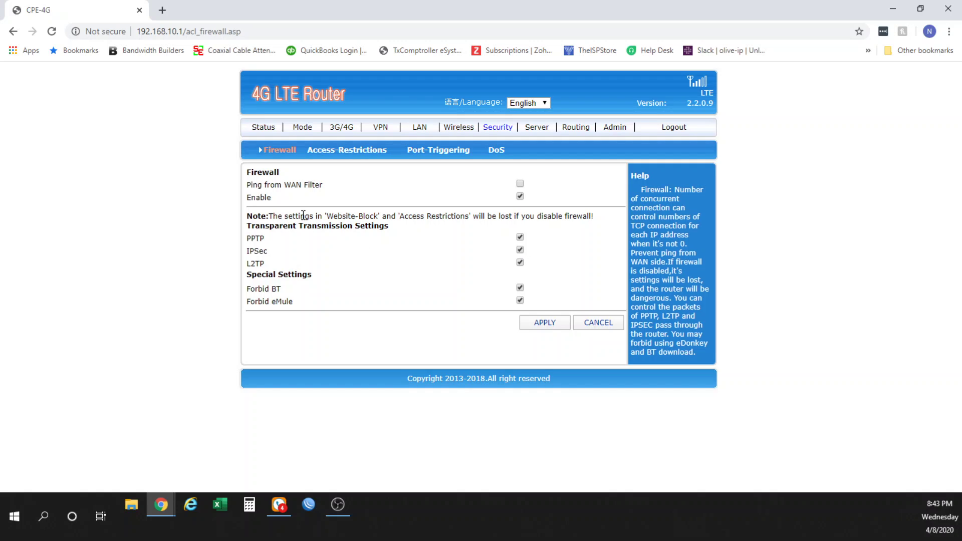
click(333, 152)
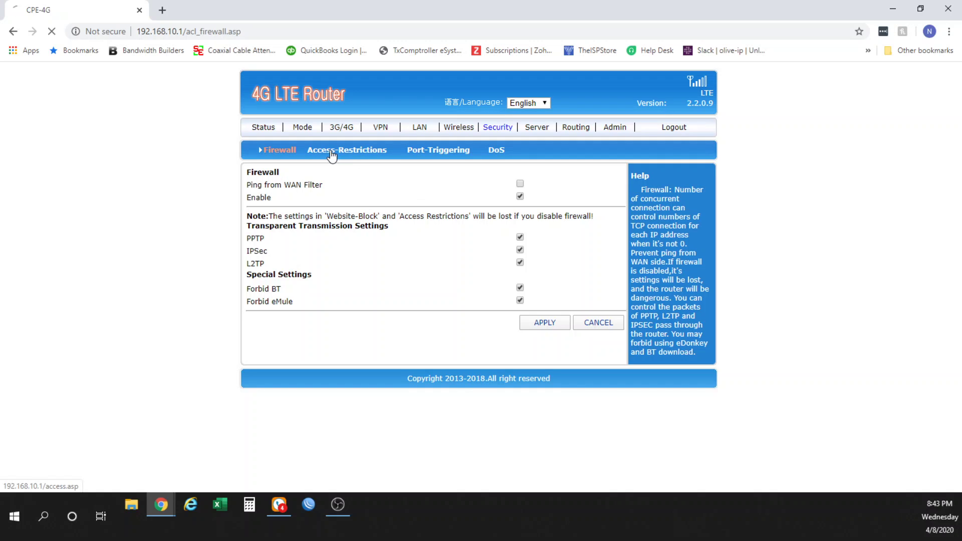
click(438, 150)
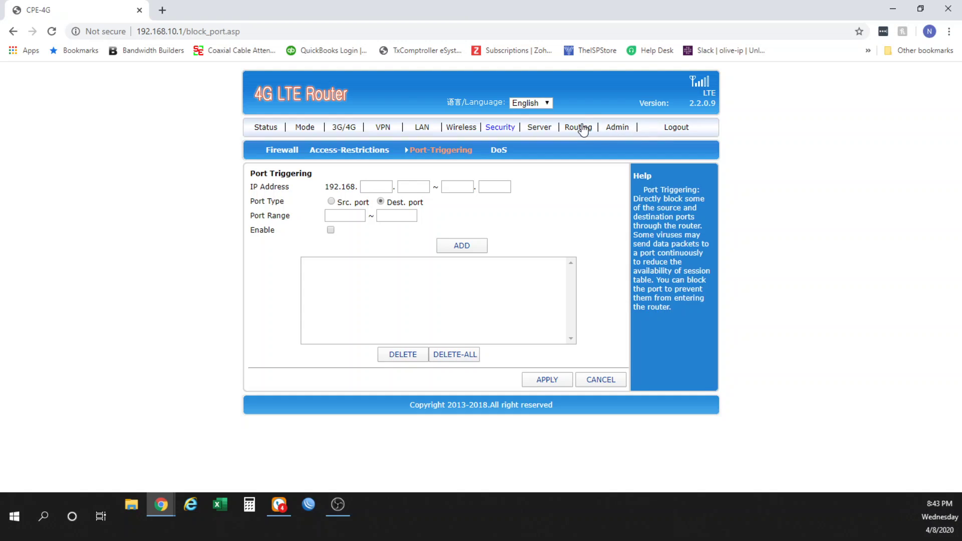
Review the administration pages for management, backup and restore, firmware upgrade and the web password.
click(618, 128)
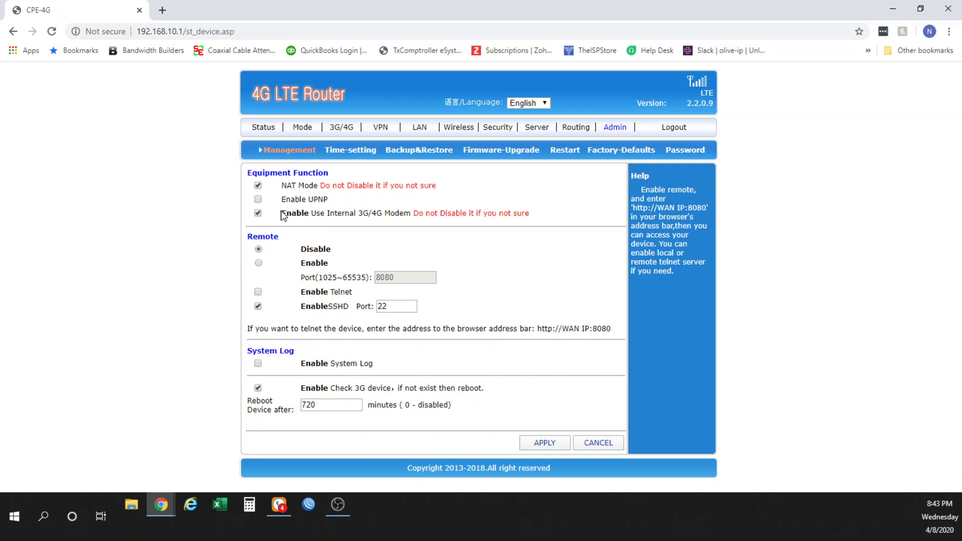
click(421, 150)
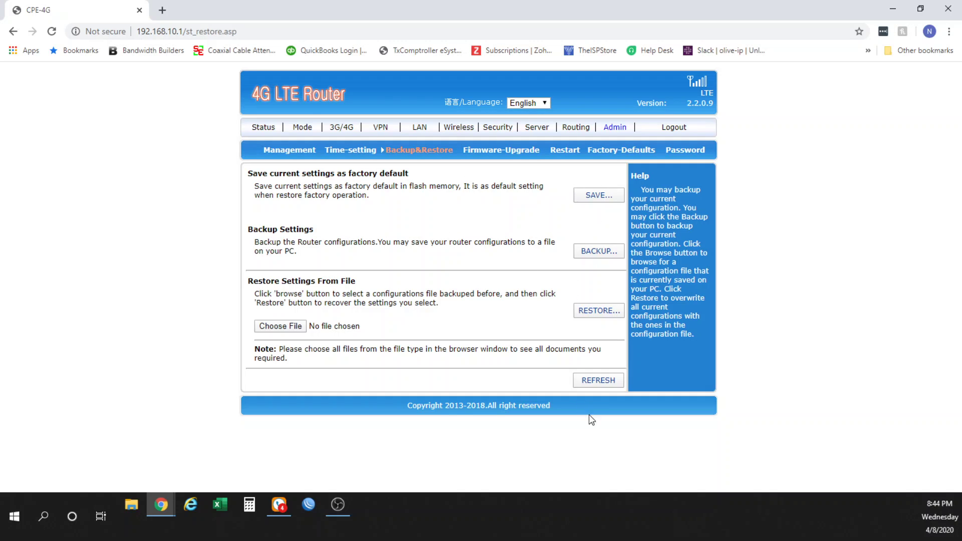
click(509, 150)
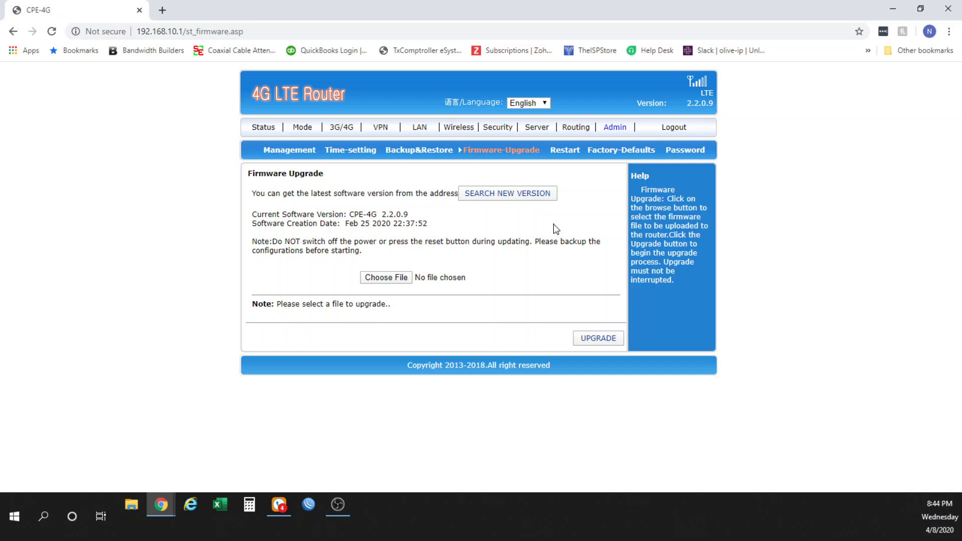
click(685, 150)
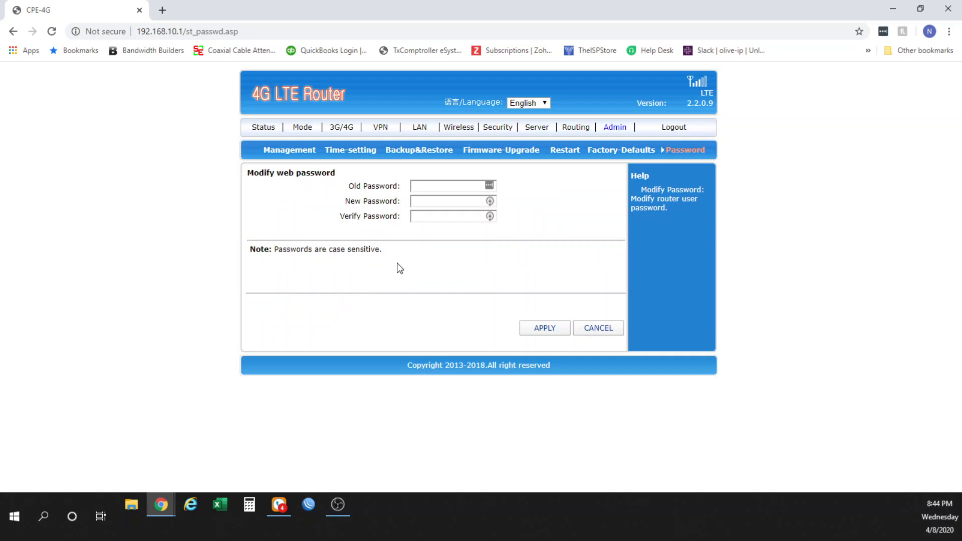